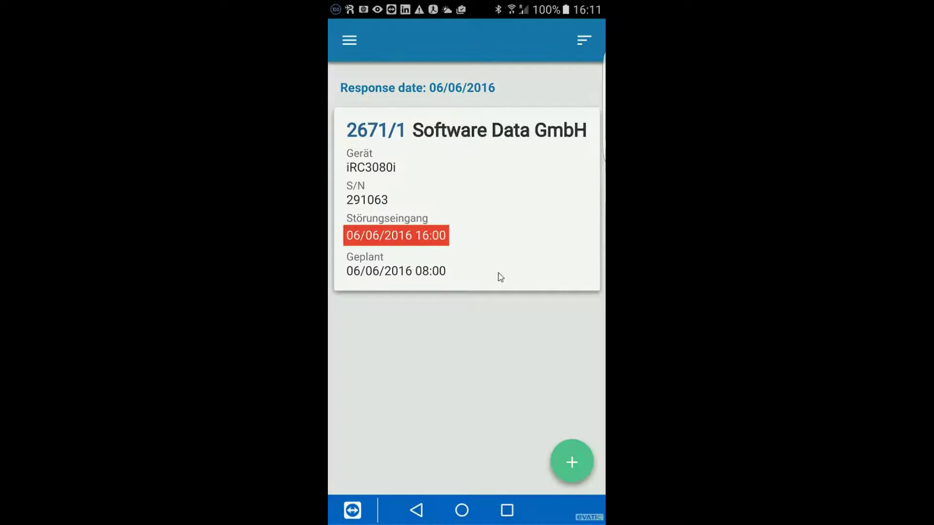
- Open service job 2671/1 and scroll through its Task tab details and back up
click(501, 277)
scroll(500, 277, down, 5)
scroll(500, 278, down, 5)
scroll(501, 277, down, 3)
scroll(501, 277, down, 4)
scroll(500, 277, down, 2)
scroll(501, 278, down, 3)
scroll(501, 277, down, 4)
scroll(500, 277, down, 2)
scroll(500, 278, down, 5)
scroll(501, 277, down, 2)
scroll(501, 278, down, 2)
scroll(501, 277, down, 2)
scroll(501, 277, down, 2)
scroll(501, 277, up, 5)
scroll(501, 277, up, 3)
scroll(500, 278, up, 1)
scroll(501, 277, up, 4)
scroll(500, 278, up, 1)
scroll(500, 278, up, 3)
scroll(500, 277, up, 3)
scroll(500, 277, up, 1)
scroll(501, 278, up, 1)
scroll(501, 277, up, 3)
- Change job 2671/1's planned end time on 06/06/2016 to 14:30
scroll(500, 278, up, 2)
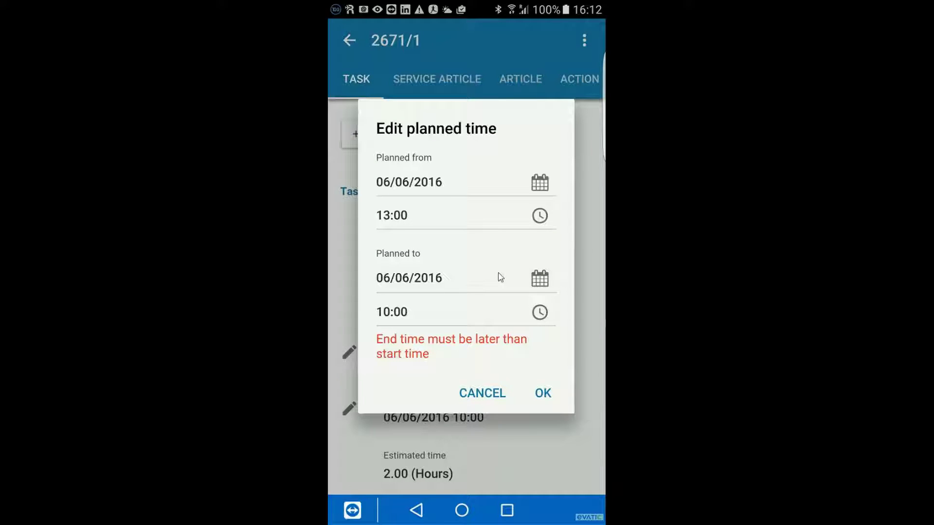
click(501, 278)
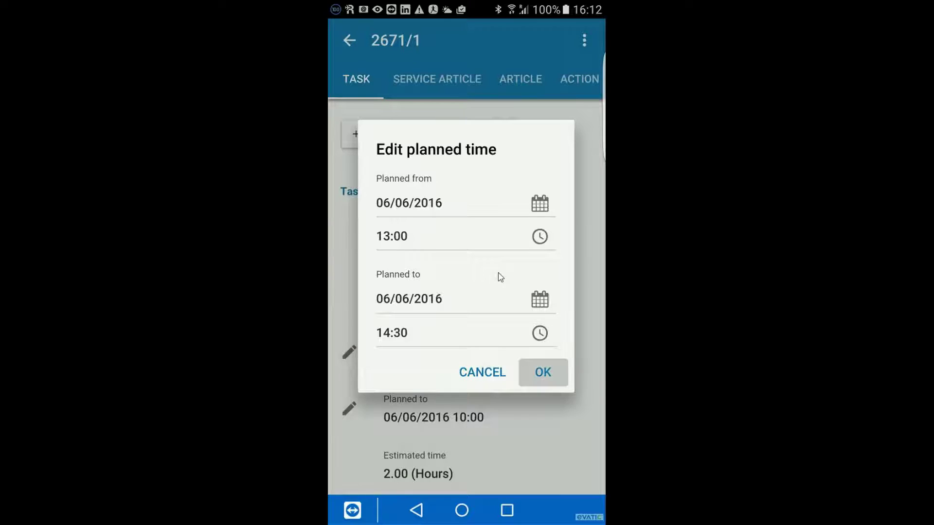
scroll(501, 278, down, 6)
scroll(500, 278, down, 3)
scroll(501, 277, down, 2)
scroll(501, 278, down, 1)
click(351, 269)
key(Escape)
- Scroll the job history list and open the details of earlier job 2574/1
scroll(352, 272, down, 4)
scroll(351, 270, down, 3)
scroll(352, 270, down, 3)
scroll(352, 272, up, 1)
scroll(353, 272, up, 1)
scroll(352, 272, up, 2)
scroll(353, 272, up, 4)
scroll(353, 272, up, 1)
click(353, 272)
- Add article 2BZ16030 ROLLER TRANSFER to the job with quantity 1 and save it
click(352, 272)
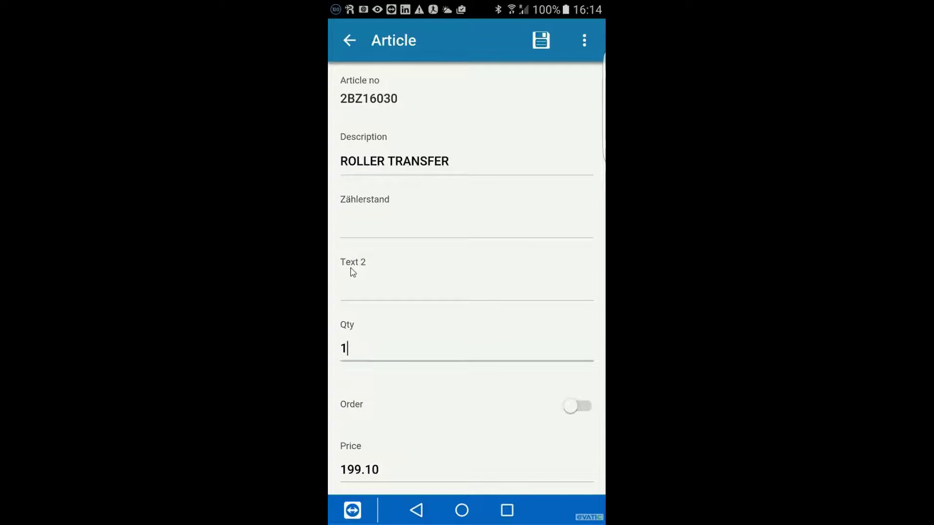
click(351, 270)
- Add action code EE: Replaced sparepart with the note 'Roller repl'
drag(487, 272, 352, 271)
click(352, 271)
click(353, 272)
click(404, 359)
text(Roller repl)
- Scroll through the Canon iR3080i.pdf manual, then return to the attachments list
scroll(350, 268, down, 1)
scroll(350, 268, down, 2)
scroll(350, 268, down, 3)
scroll(350, 270, down, 1)
scroll(350, 270, down, 3)
scroll(350, 270, down, 3)
scroll(351, 270, down, 4)
key(Escape)
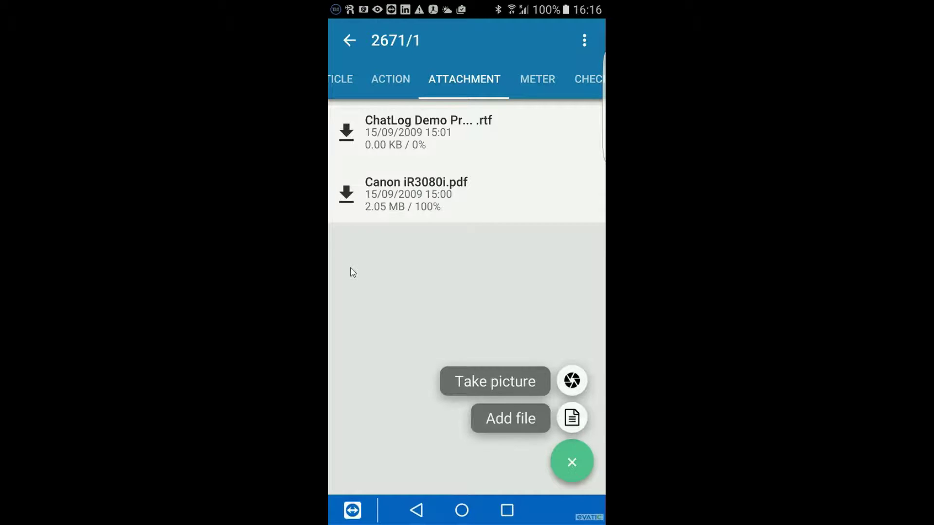
- Enter meter readings on the METER tab: Schwarz 14000, Color 8000, s/w A4 252500
click(530, 80)
click(386, 192)
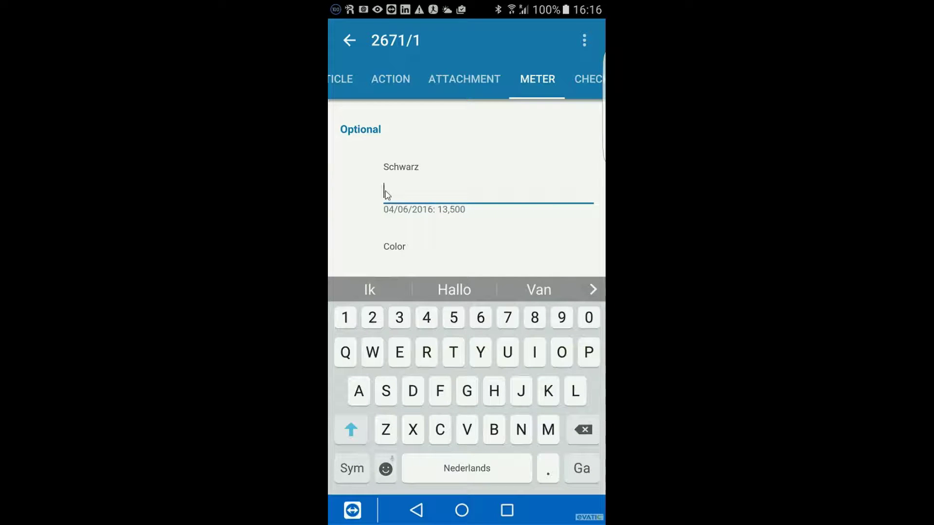
text(14000)
key(Return)
key(Tab)
text(8000)
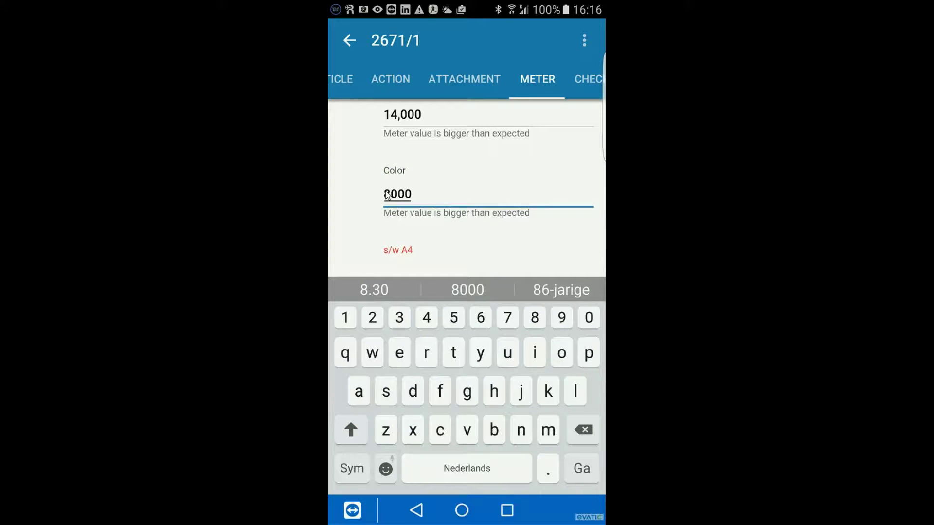
key(Return)
key(Tab)
text(2525)
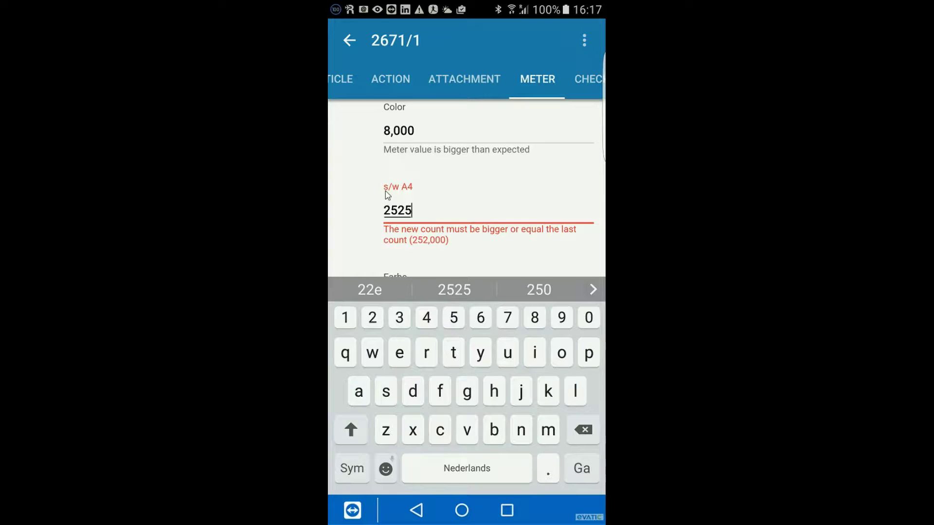
text(00)
key(Return)
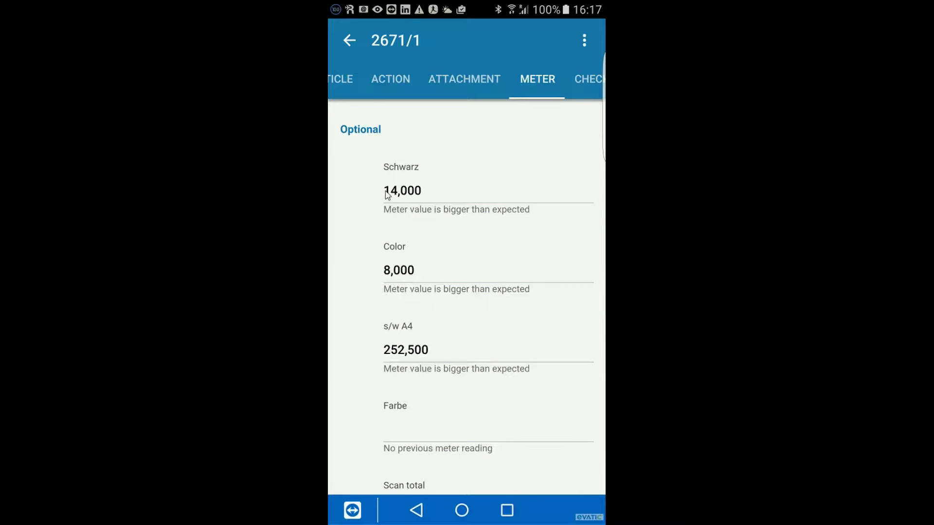